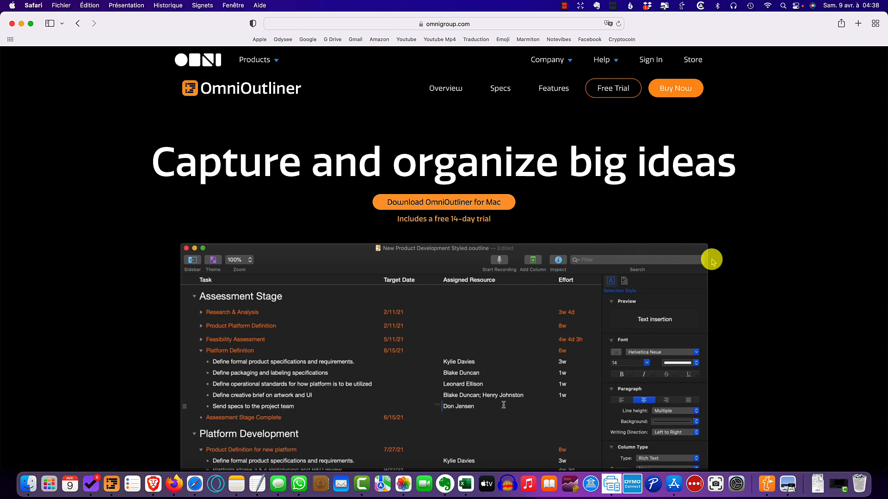
- Look over the OmniOutliner product page, including the sample outline shown on it
scroll(737, 259, down, 3)
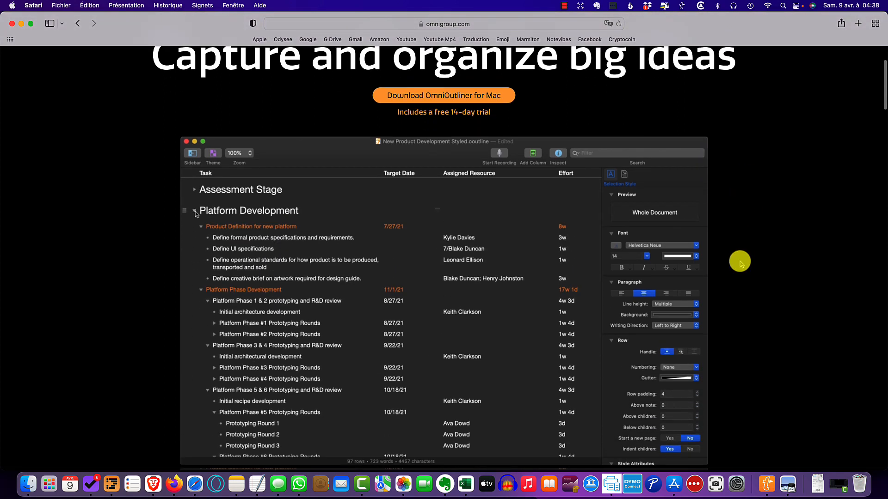
scroll(740, 261, down, 2)
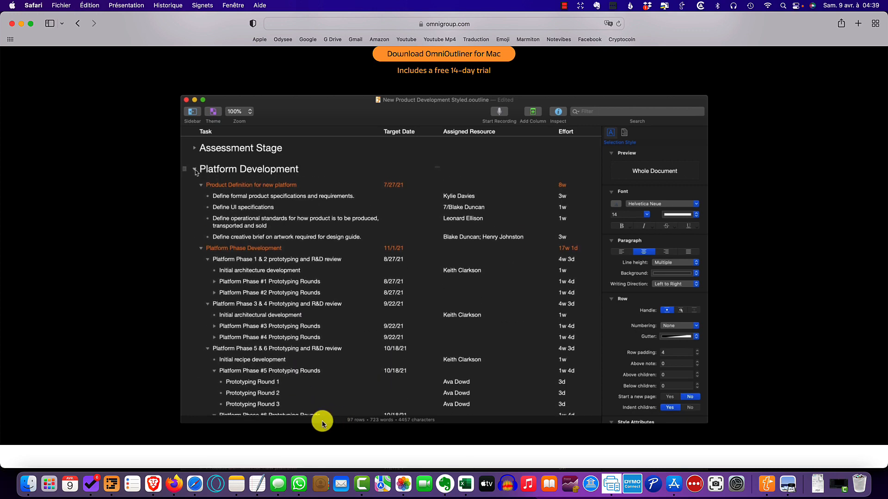
scroll(452, 381, up, 3)
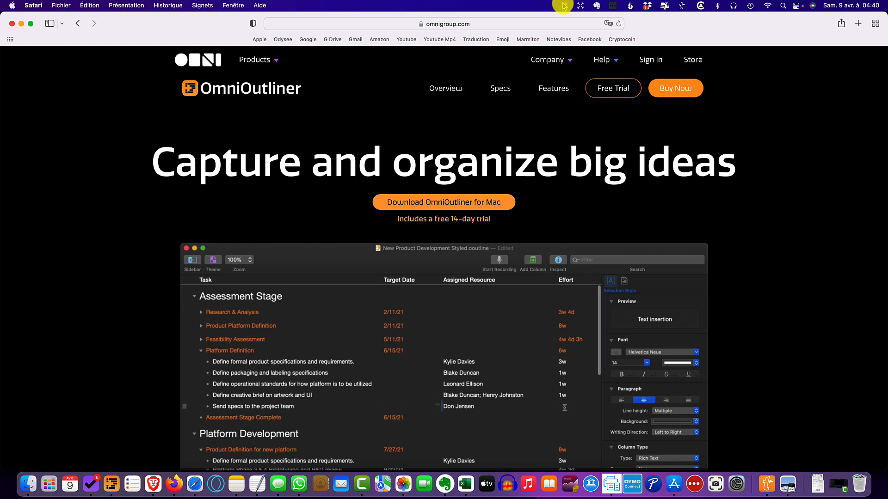
- Switch to OmniOutliner and create a new outline from the Vierge template
click(111, 483)
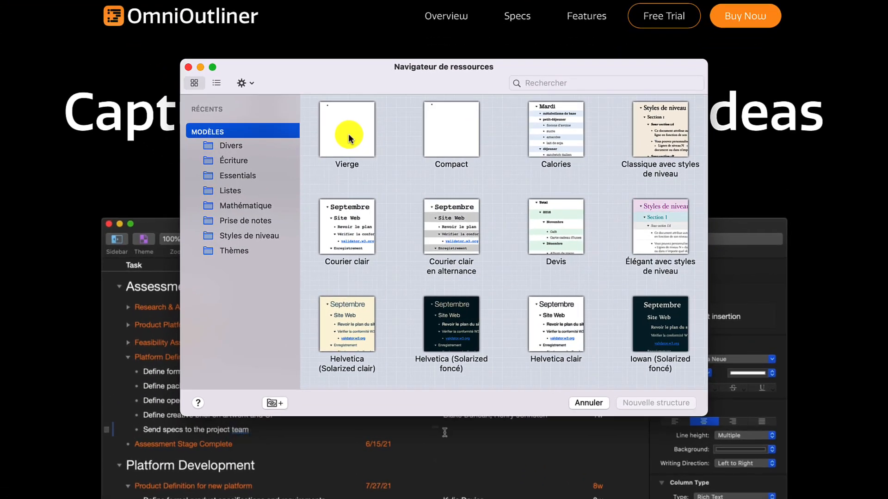
double_click(349, 135)
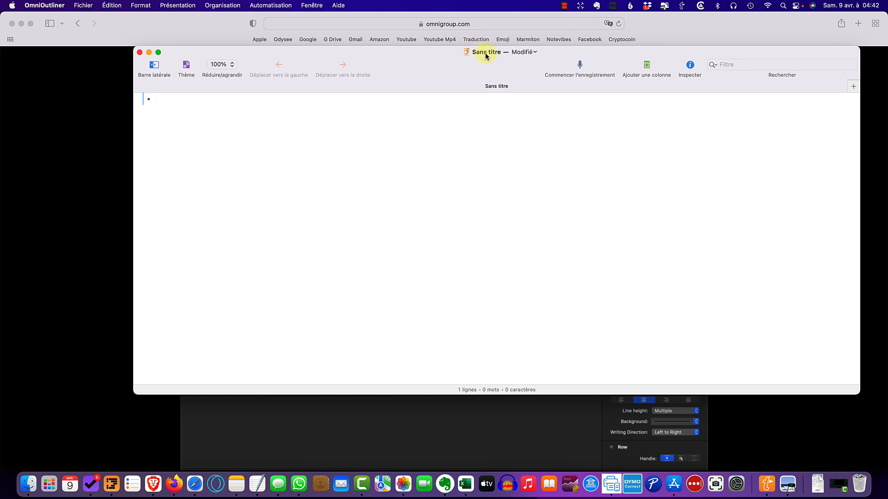
- Save the new outline as "Mes idées" in the OmniOutliner iCloud folder
click(84, 5)
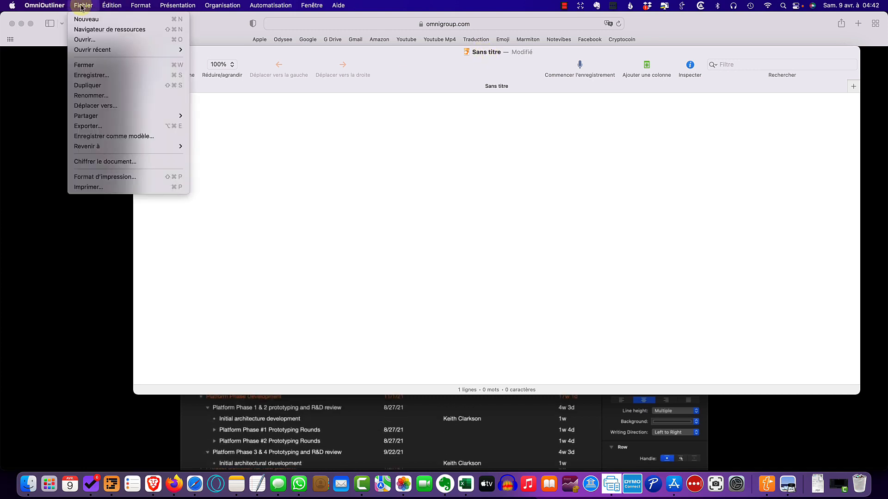
click(113, 76)
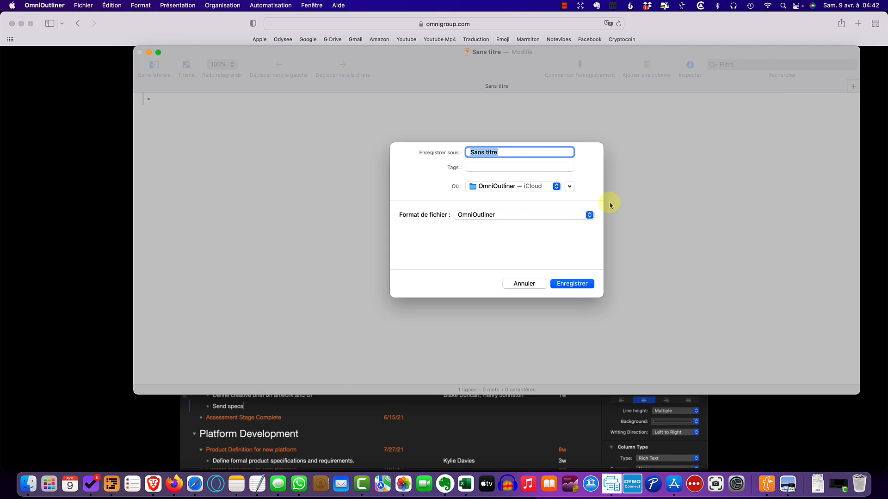
text(Mes idées)
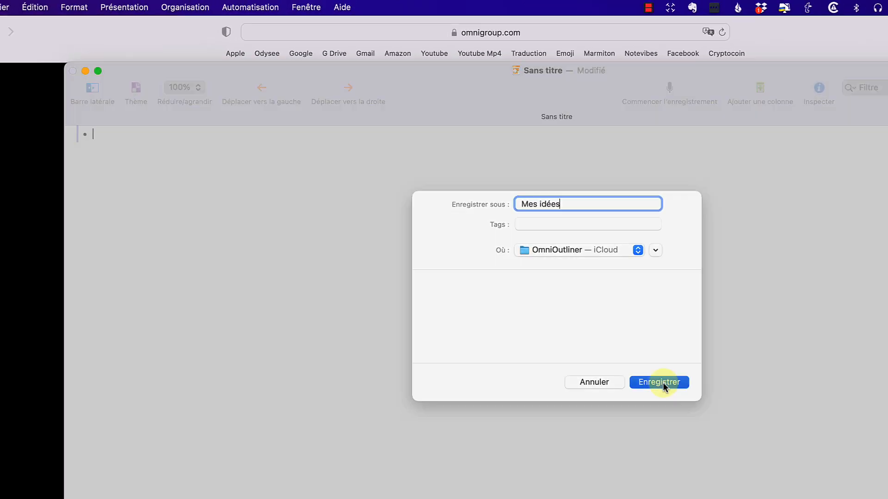
click(660, 382)
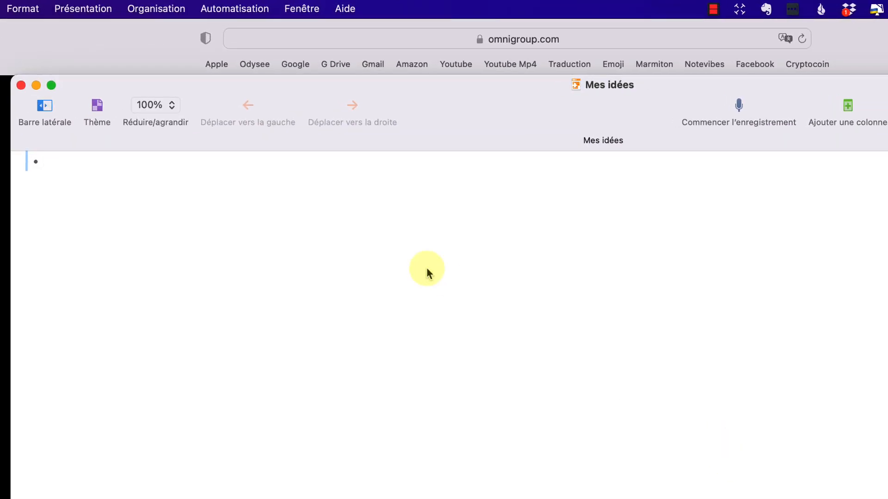
- Enter two top-level rows in the outline, "Perso" and "Pro"
text(Perso)
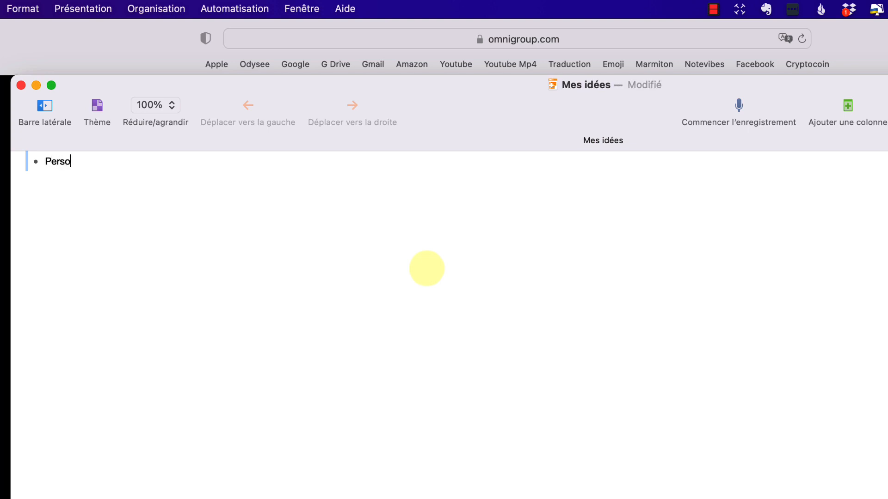
key(Return)
text(Pro)
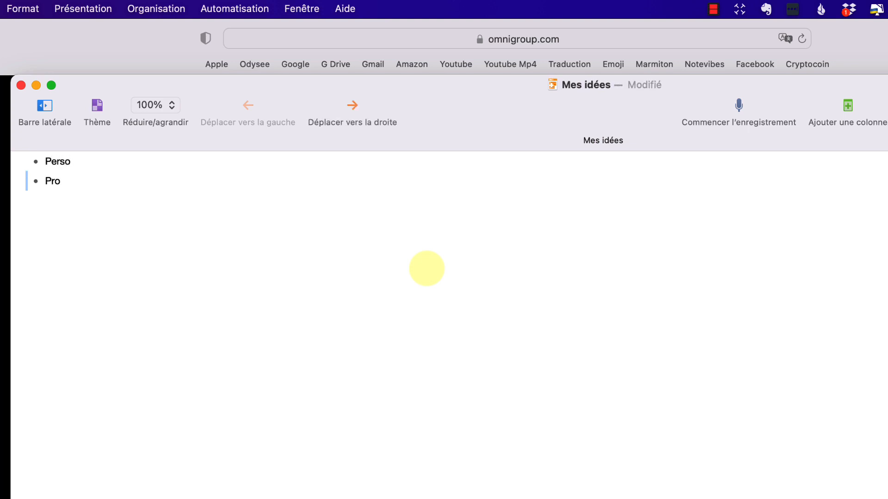
click(23, 163)
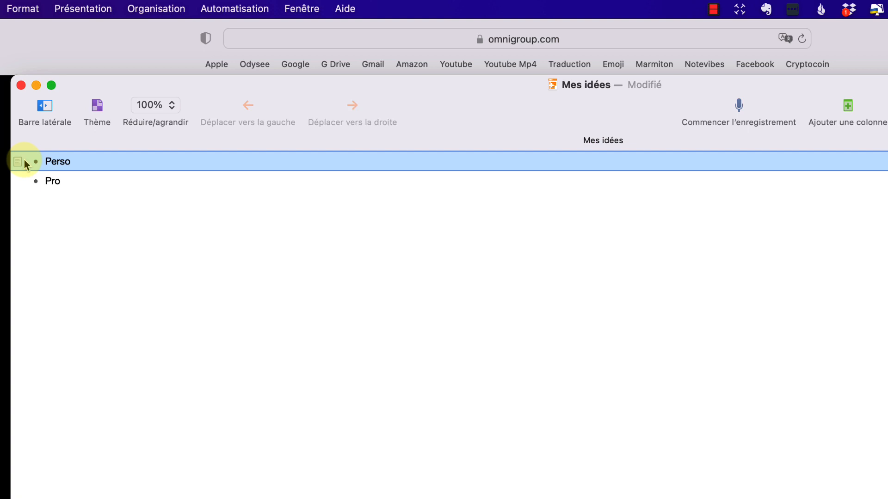
click(27, 185)
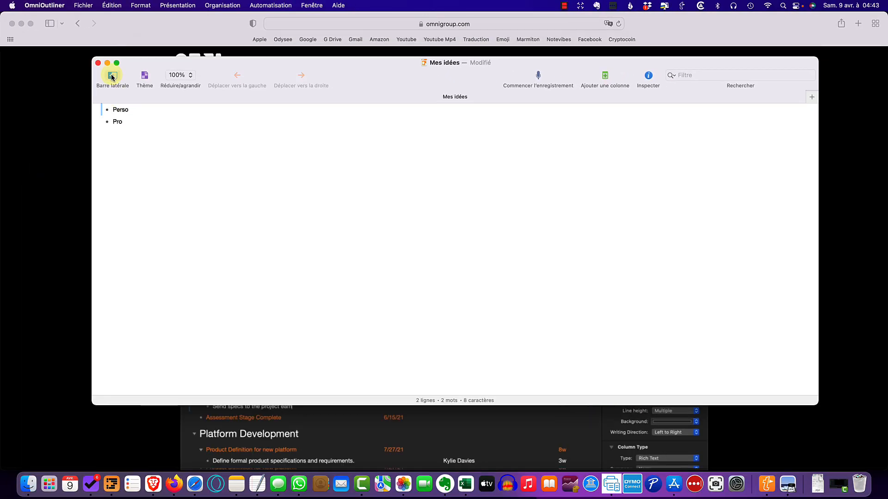
- Show the sidebar and the inspector, and set the sidebar to list the styles
click(113, 76)
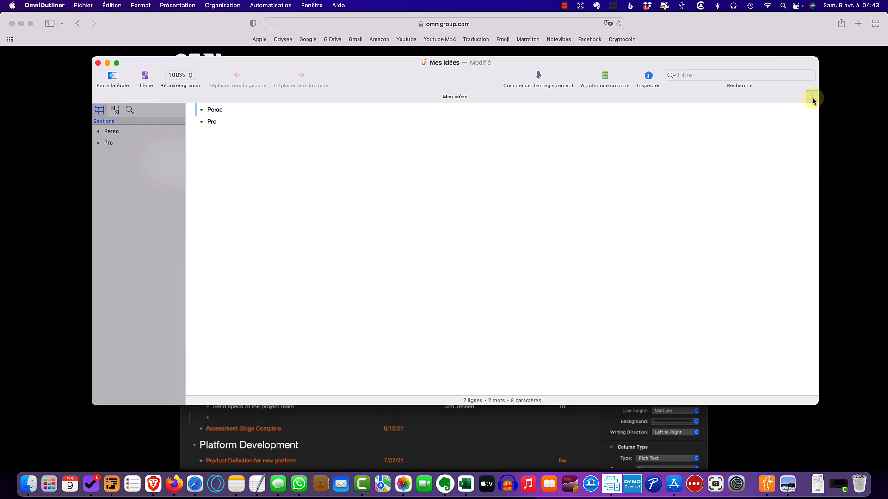
click(649, 76)
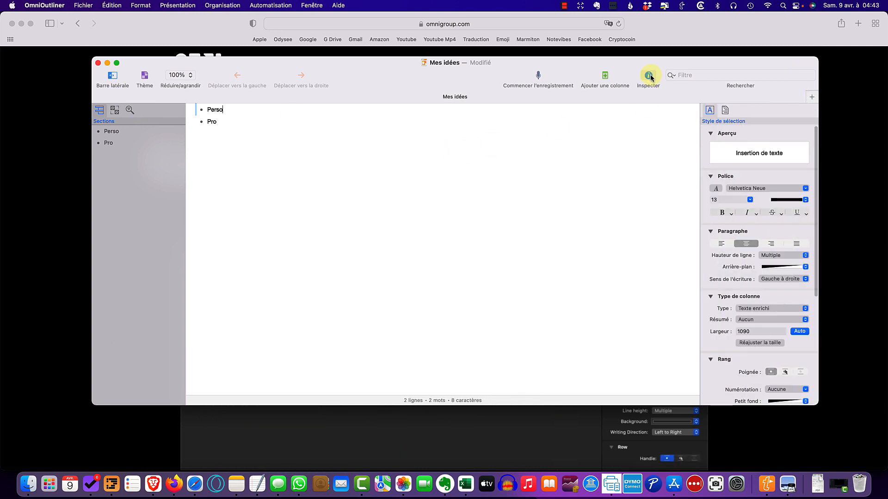
scroll(756, 328, down, 5)
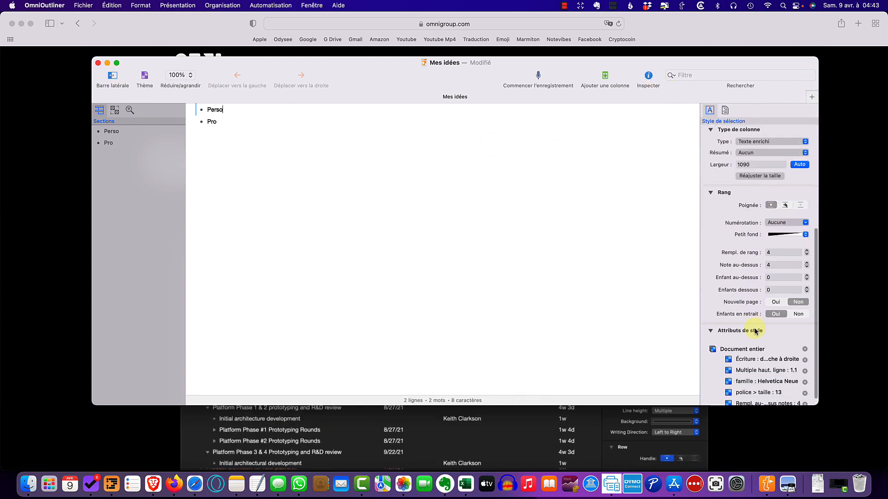
scroll(753, 333, up, 5)
key(ctrl+super+2)
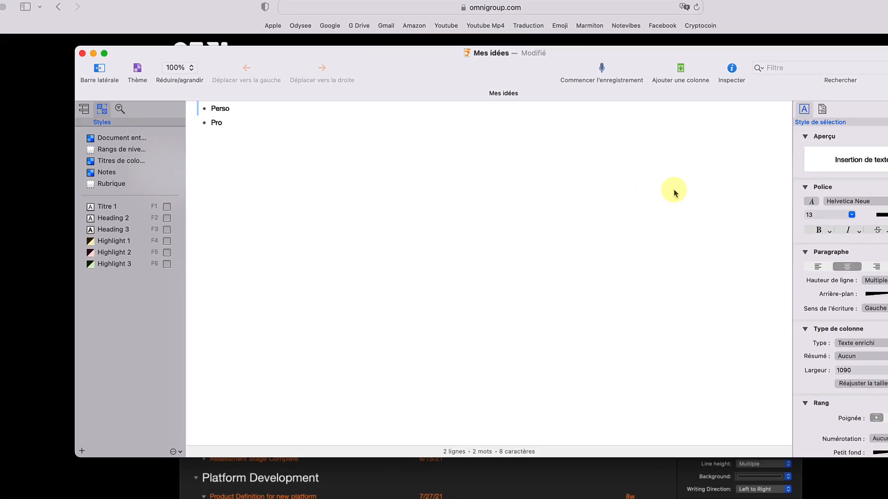
- Add a row "1ere idée" below Perso and indent it as a child of Perso
key(Return)
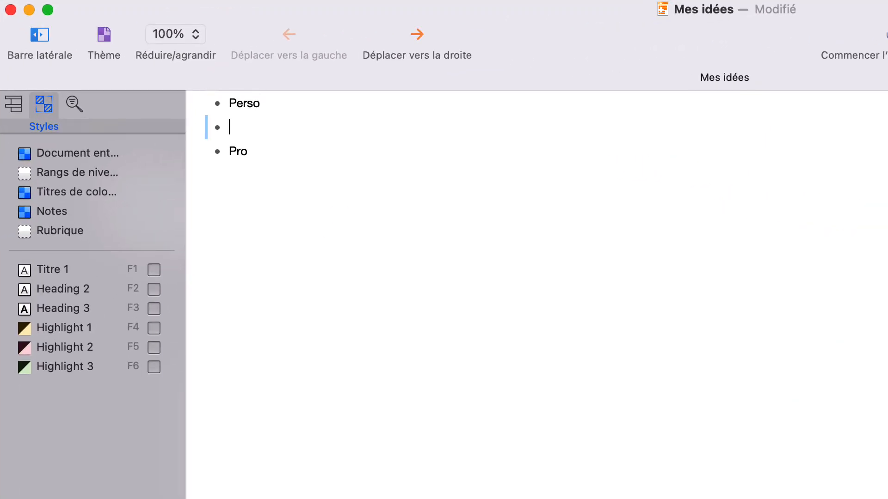
text(1ere idée)
click(416, 33)
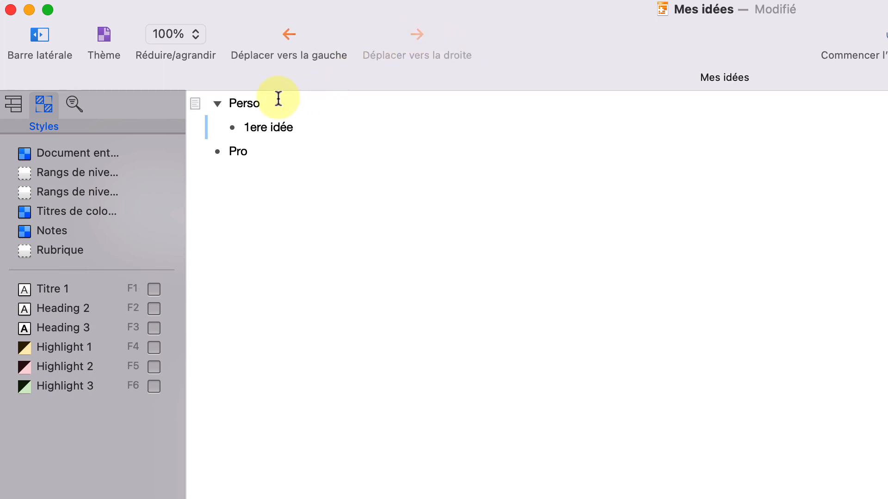
- Add a row "1ere idée pro" below Pro and indent it as a child of Pro
click(252, 105)
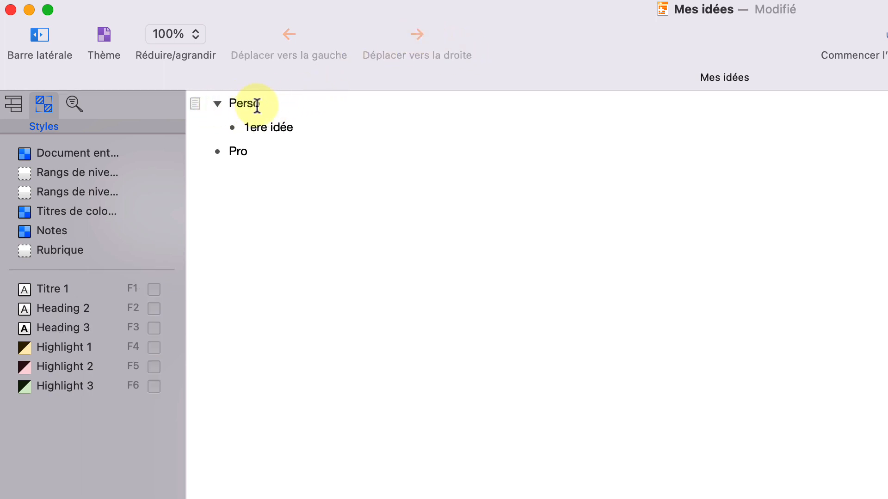
click(276, 151)
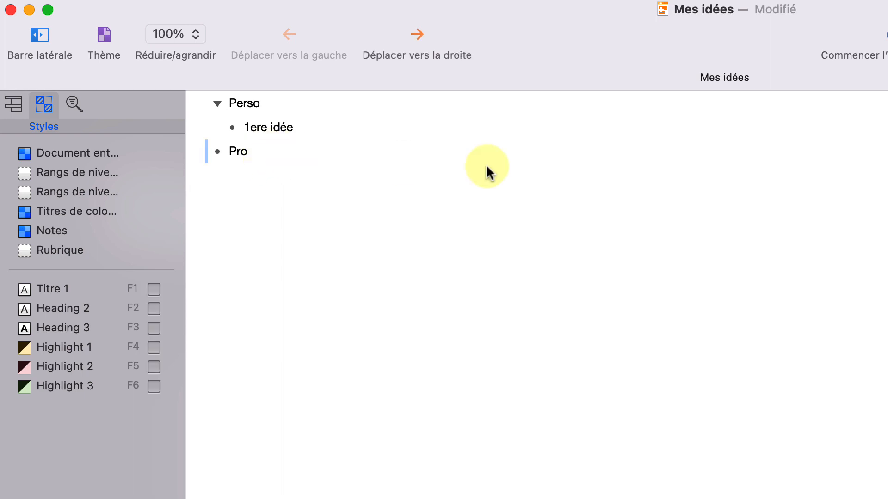
key(Return)
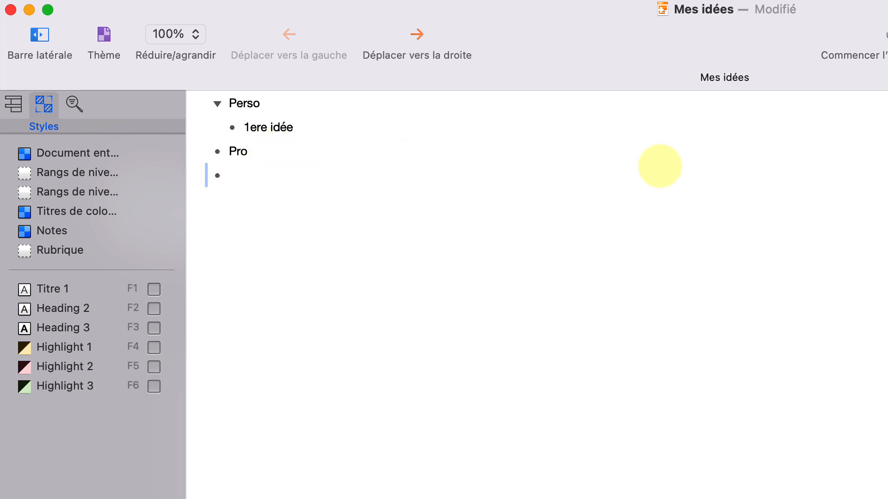
text(1ere idée pro)
click(417, 40)
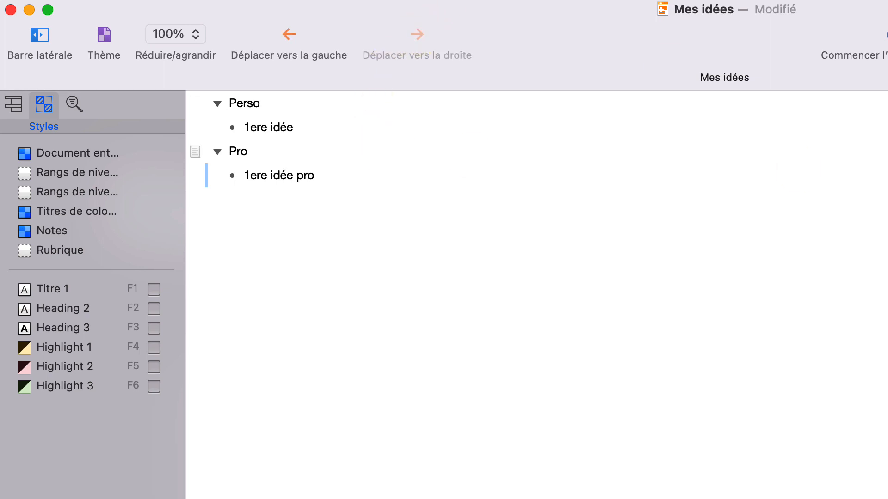
- Add "2eme idée" as the second child row of Pro, followed by an empty row
key(Return)
text(2eme)
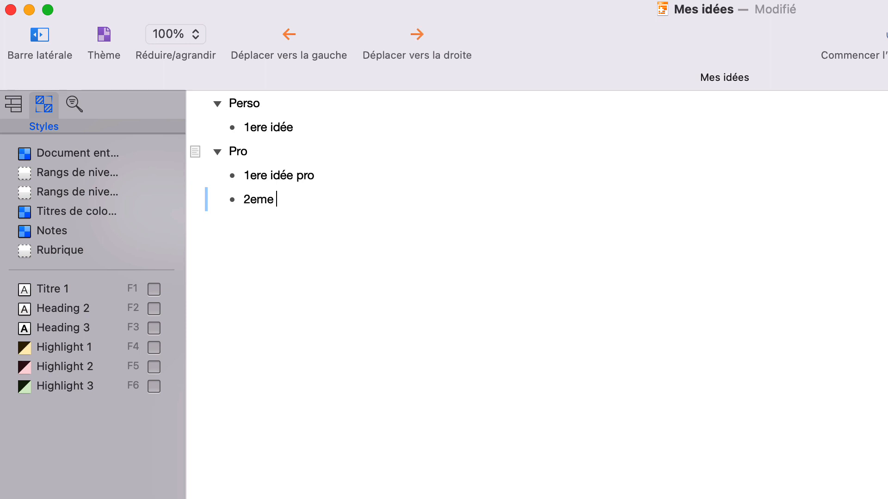
text( idée)
key(Return)
click(198, 149)
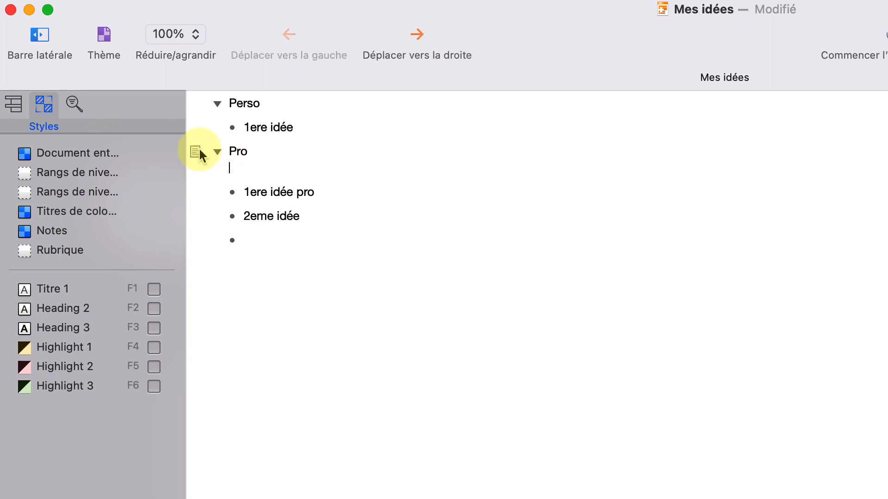
click(248, 110)
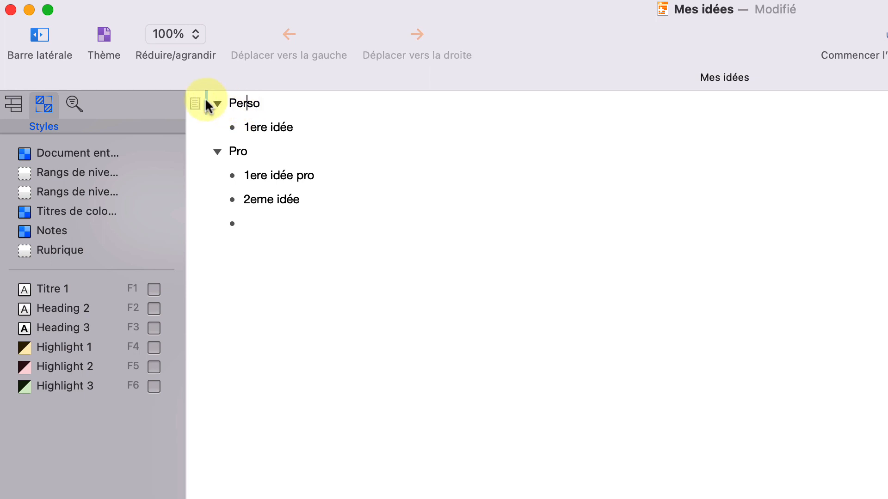
click(196, 105)
- Apply the Titre 1 style to the Perso and Pro heading texts
double_click(238, 106)
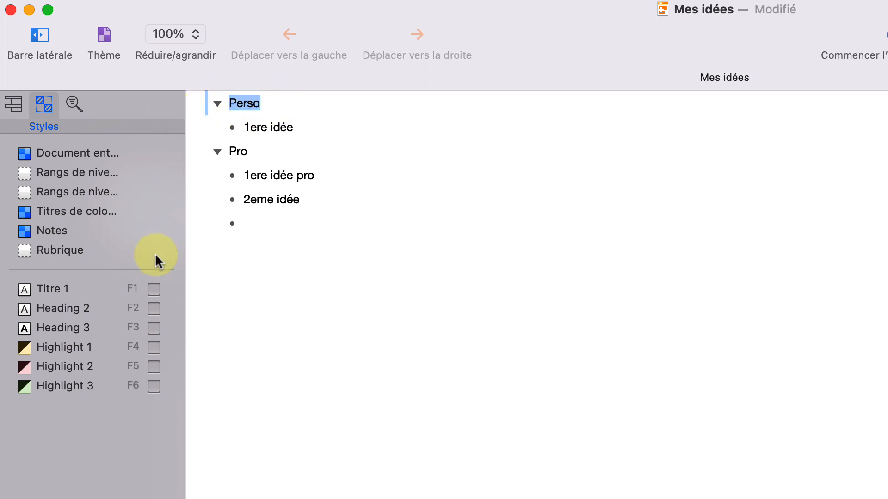
click(150, 289)
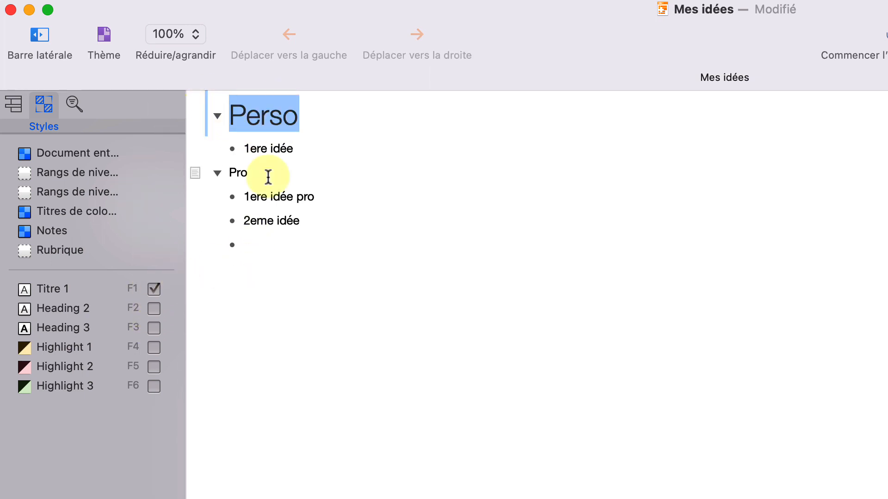
double_click(240, 174)
click(154, 289)
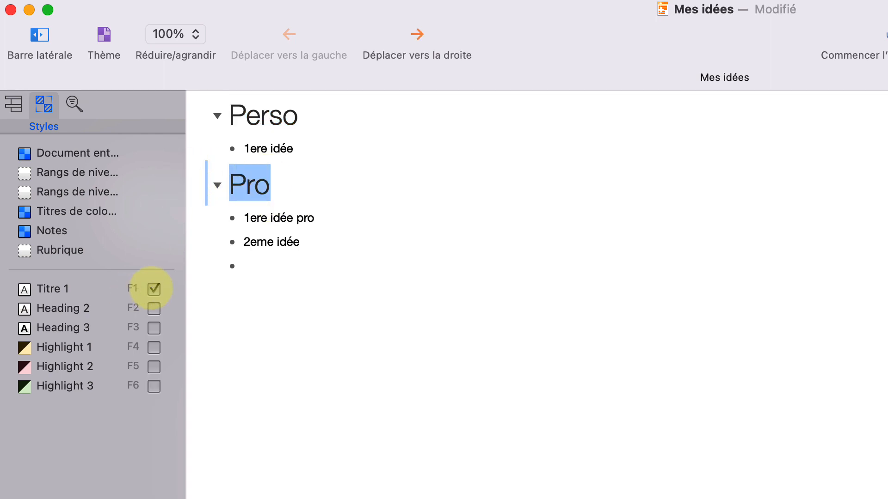
- Apply the Heading 3 style to the Perso and Pro heading texts in place of Titre 1
double_click(273, 115)
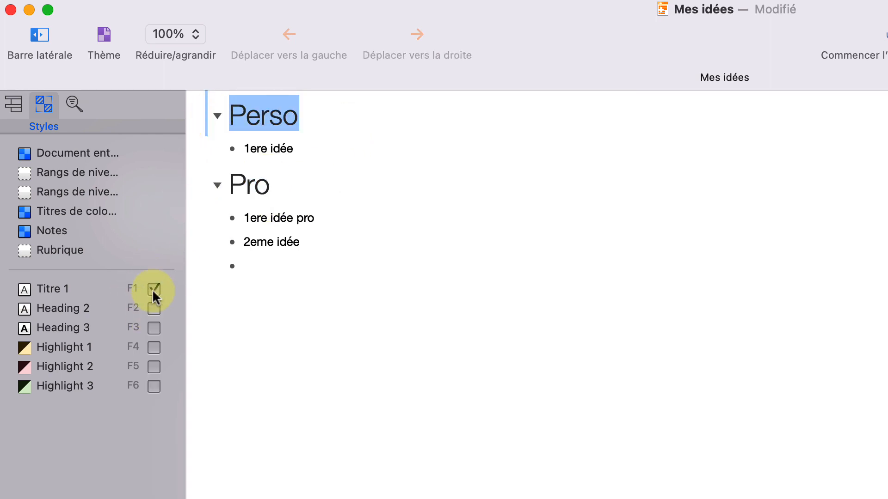
click(154, 328)
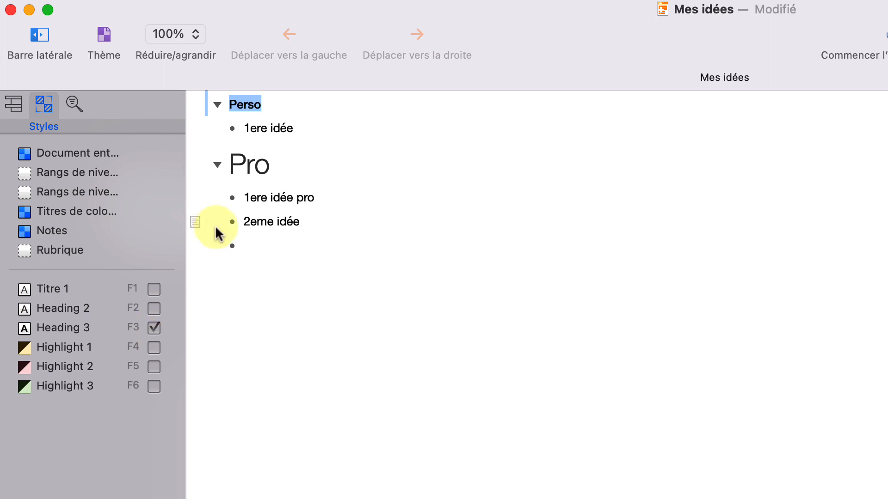
drag(279, 170, 204, 162)
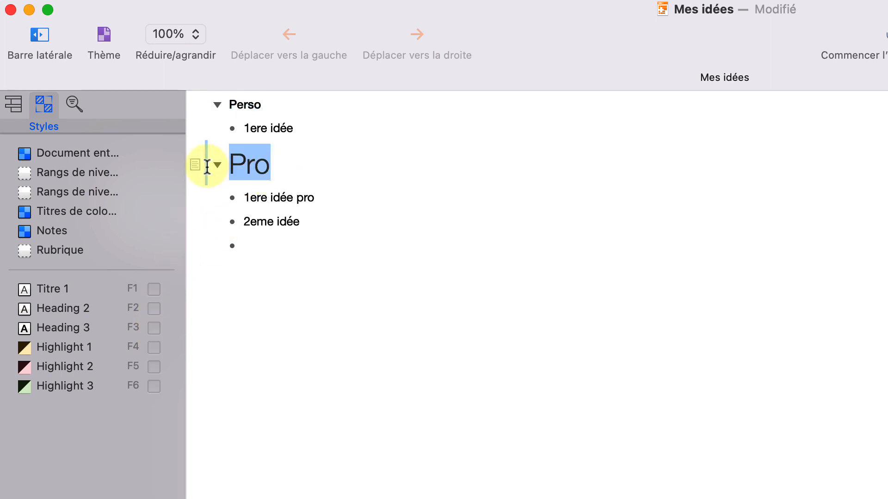
click(154, 325)
click(362, 118)
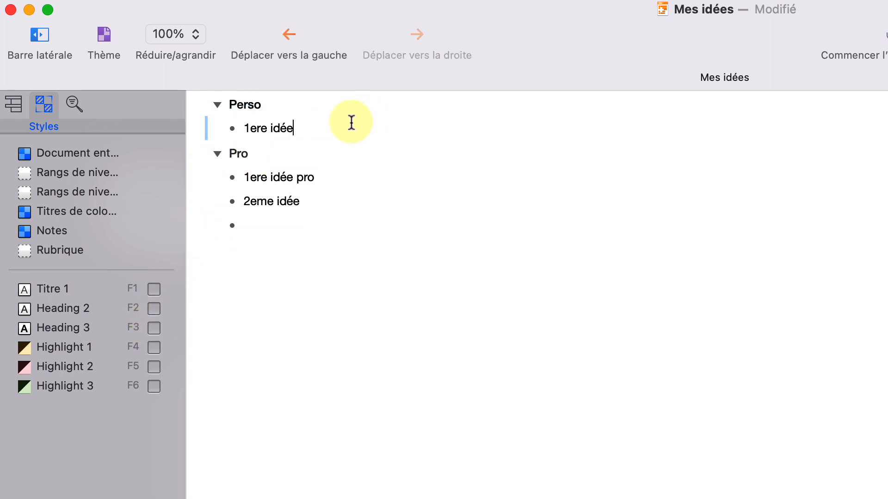
- Fill the empty third child row of Pro with the sample text "khkhkh"
click(314, 218)
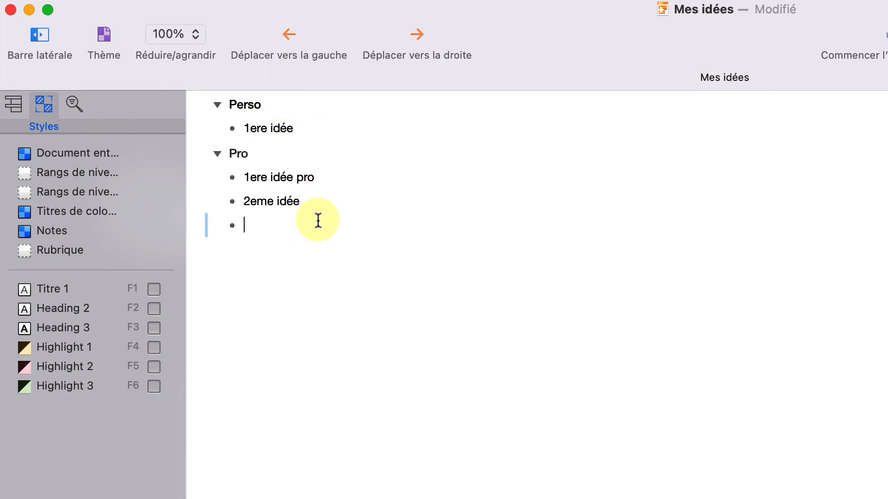
text(khkhkh)
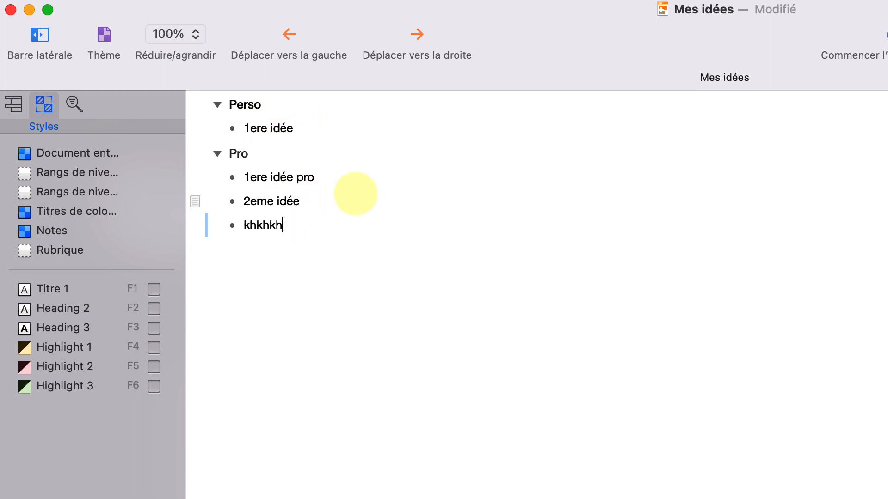
- Add the sample text "fklfkfkff" as the fourth child row of Pro and finish editing
key(Return)
text(fklfkfkff)
key(Return)
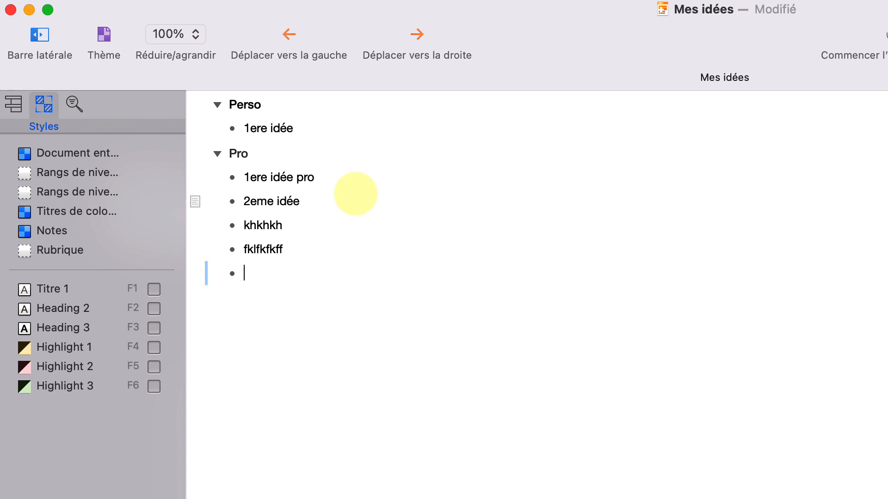
key(Escape)
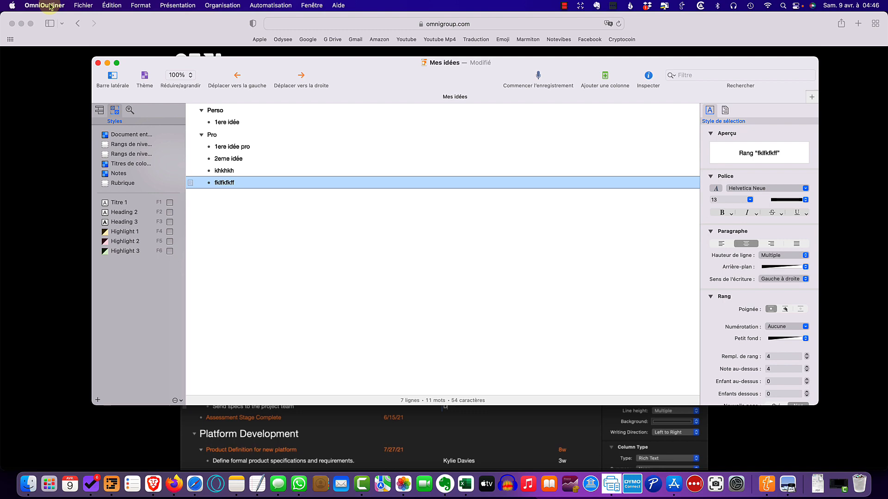
- Set the audio recording input device to RODE NT-USB through the app's preferences and the system sound settings
click(50, 6)
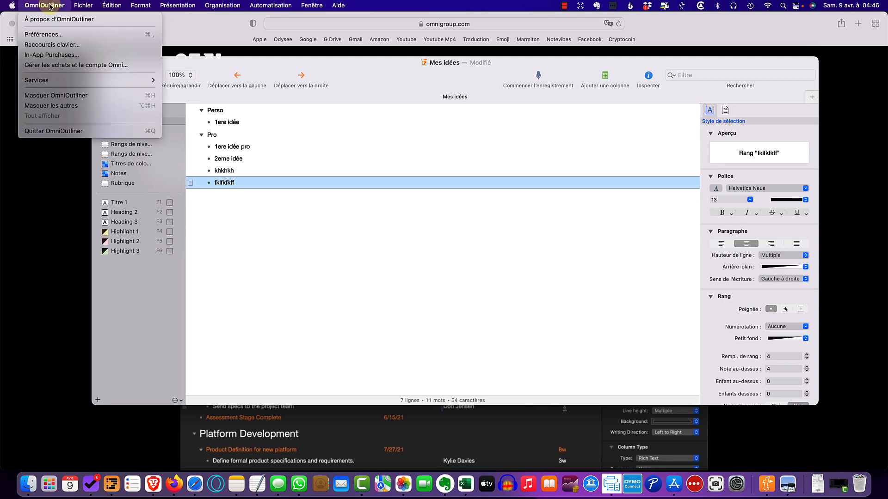
click(47, 31)
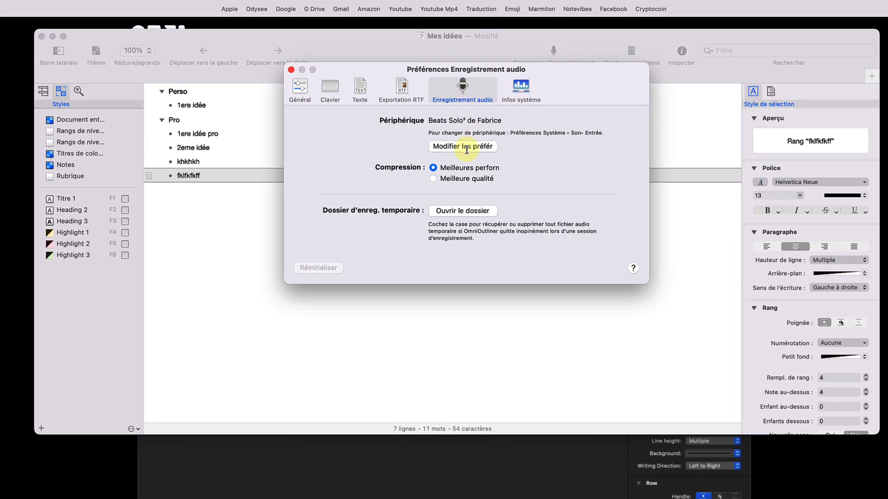
click(465, 148)
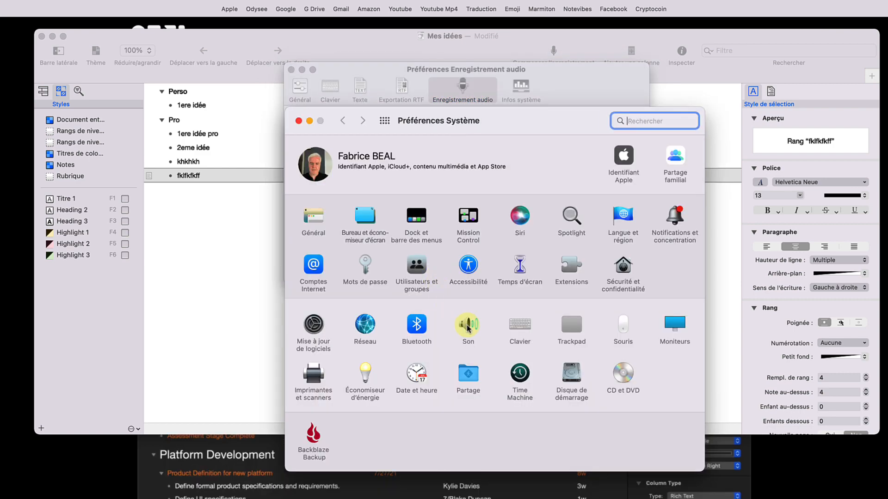
click(468, 327)
click(357, 223)
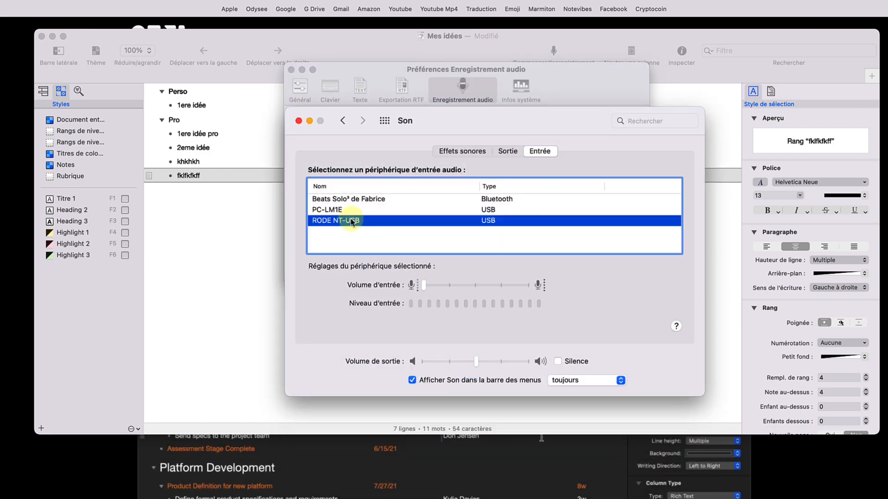
click(298, 121)
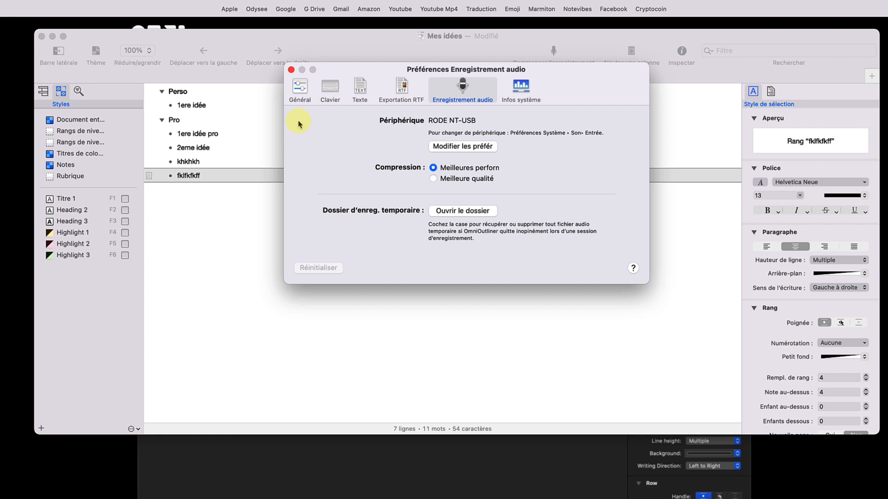
click(291, 70)
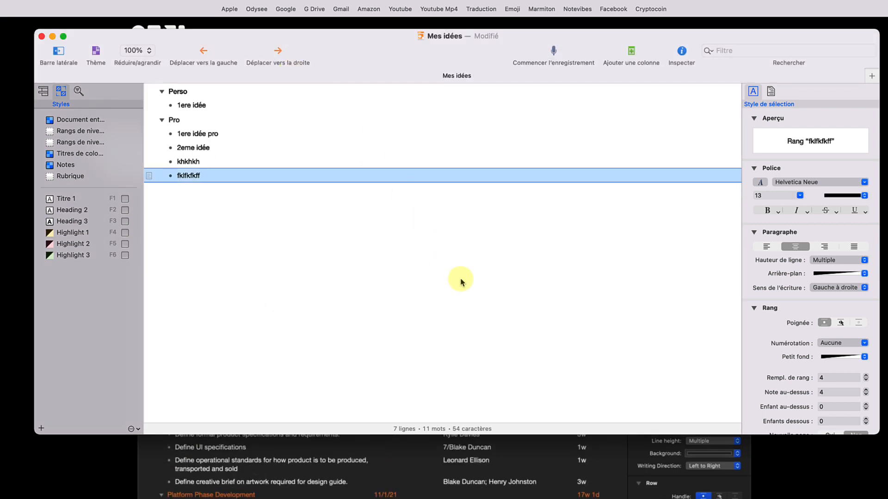
- Record an audio clip below "fklfkfkff" under Pro and play it back
click(554, 52)
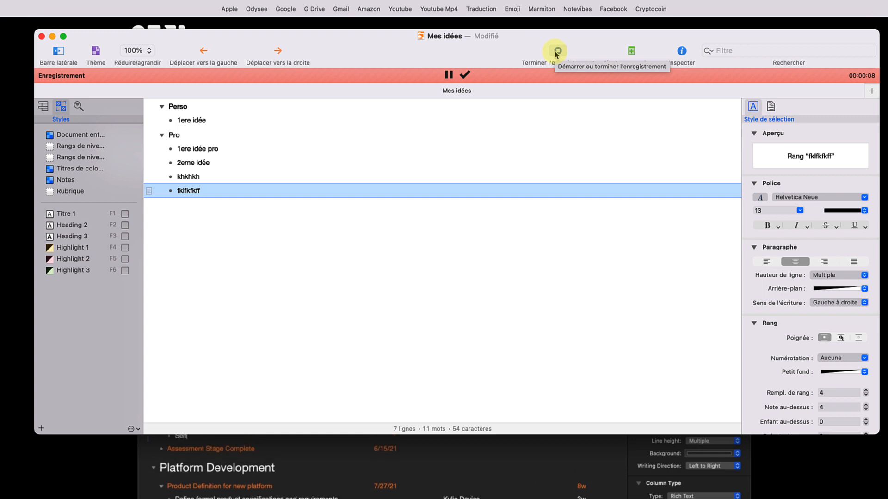
click(557, 51)
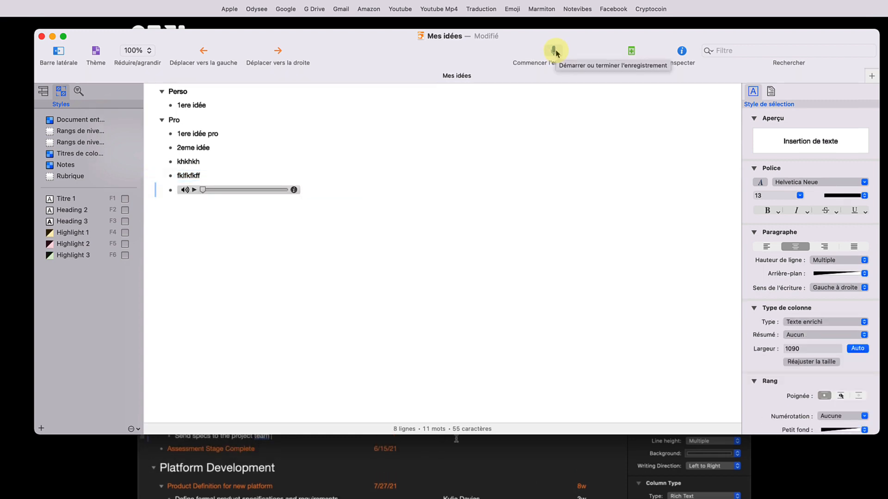
click(194, 190)
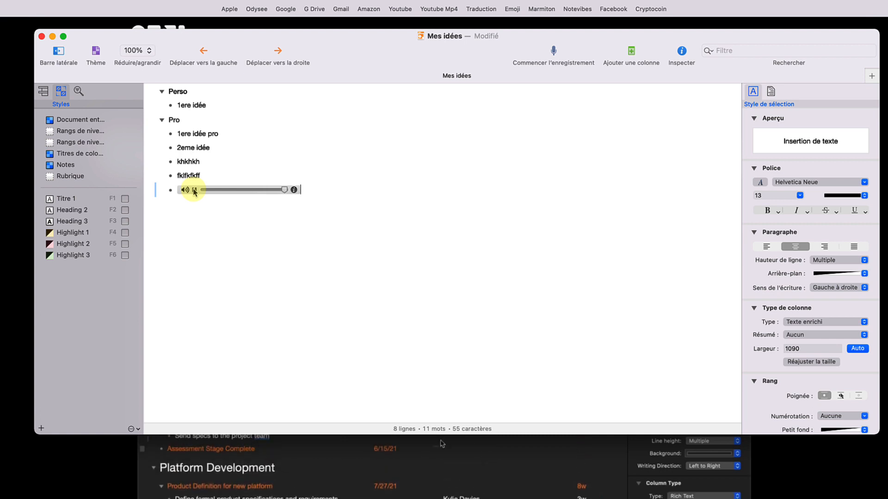
- Add a row below "1ere idée" under Perso, record an audio clip in it and play it back
click(218, 105)
key(Return)
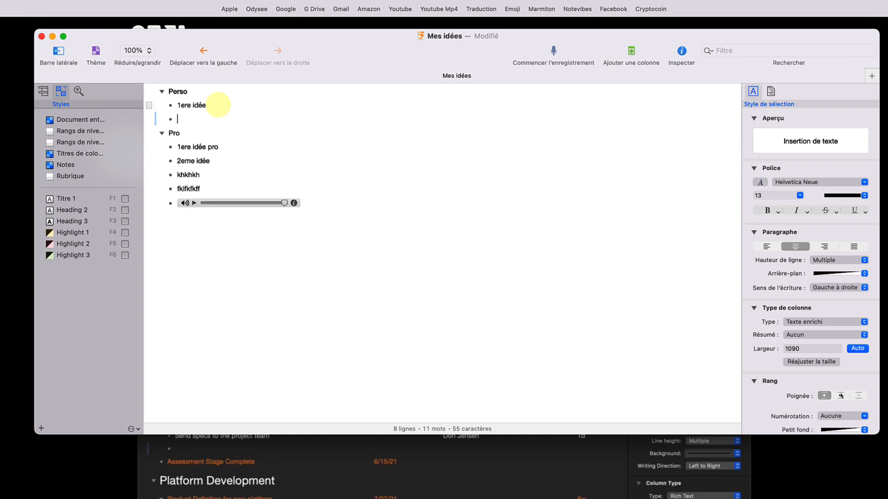
click(553, 52)
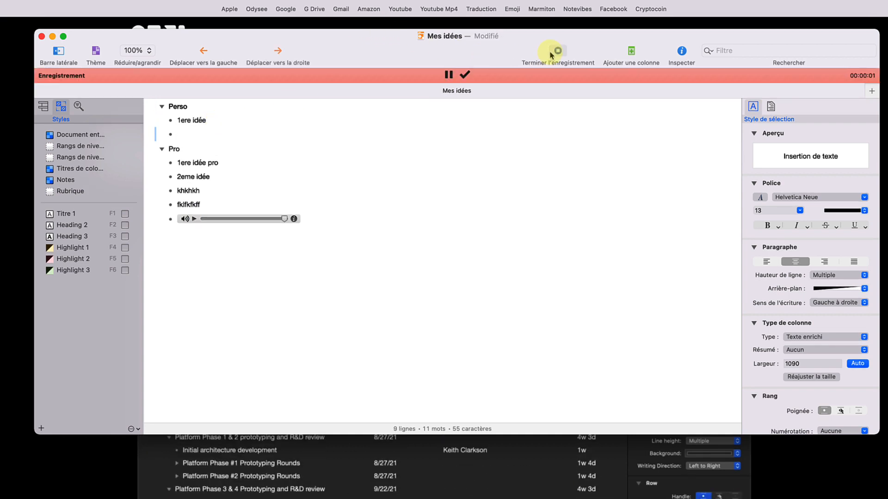
click(562, 52)
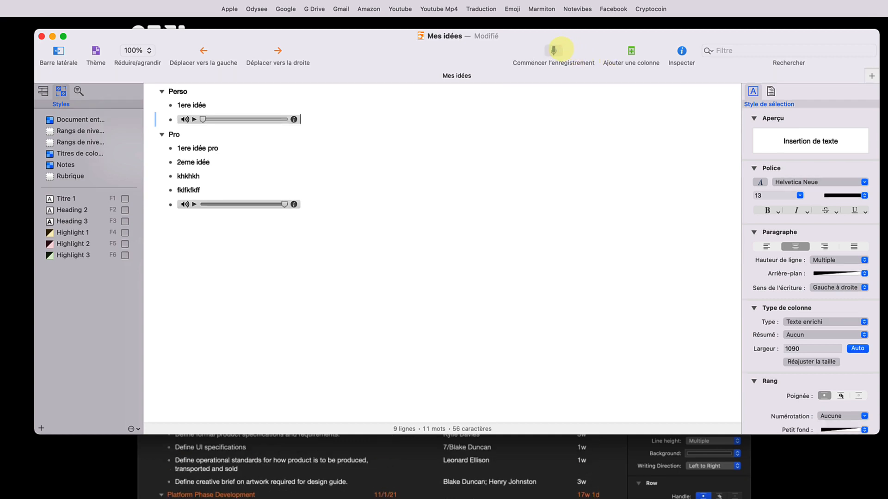
click(194, 119)
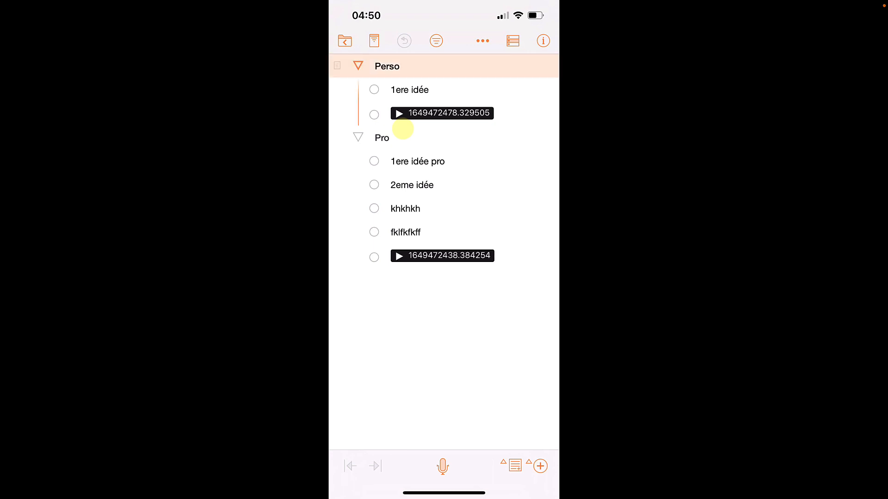
- In OmniOutliner on the iPhone, add "Ma 3eme idée" as the first child row of Perso
click(403, 129)
click(539, 467)
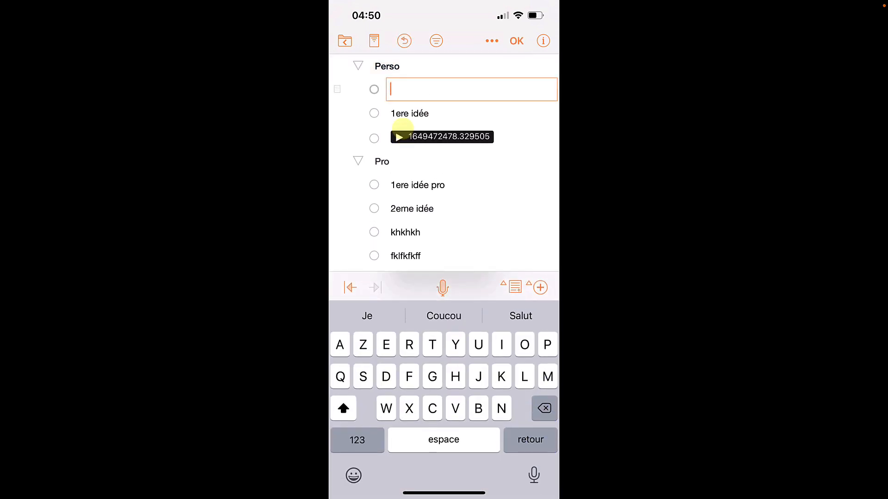
text(Ma 3eme idée)
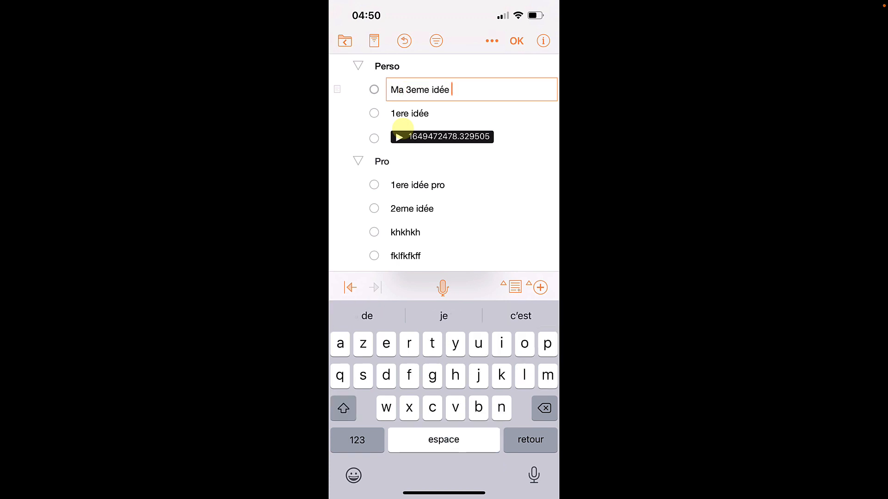
click(516, 41)
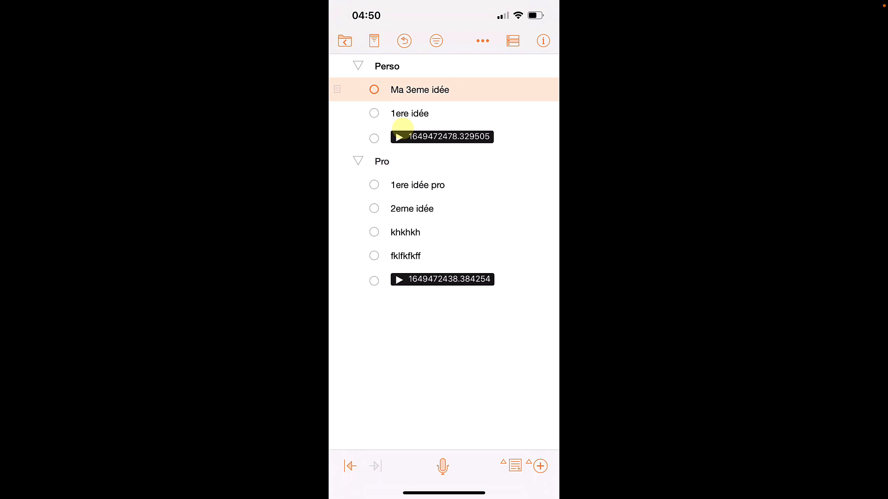
- Add the row "Ma 4e idée" directly below "Ma 3eme idée" under Perso
click(402, 125)
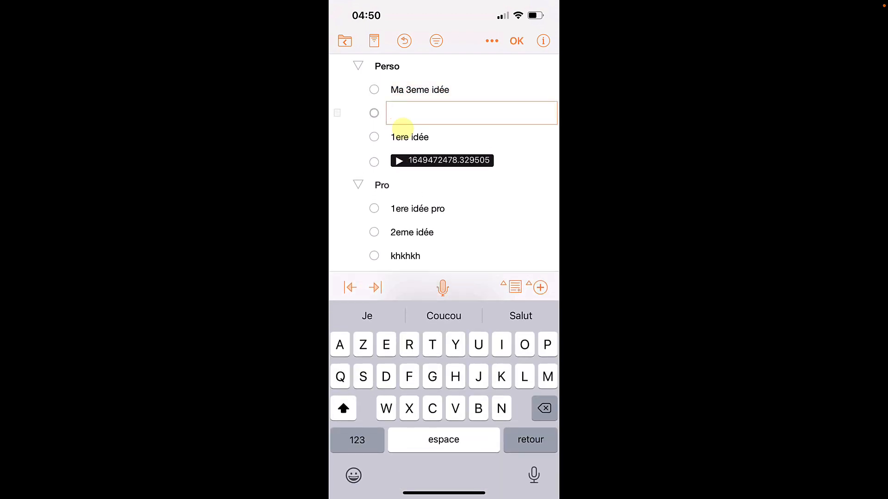
text(Ma 4e idee)
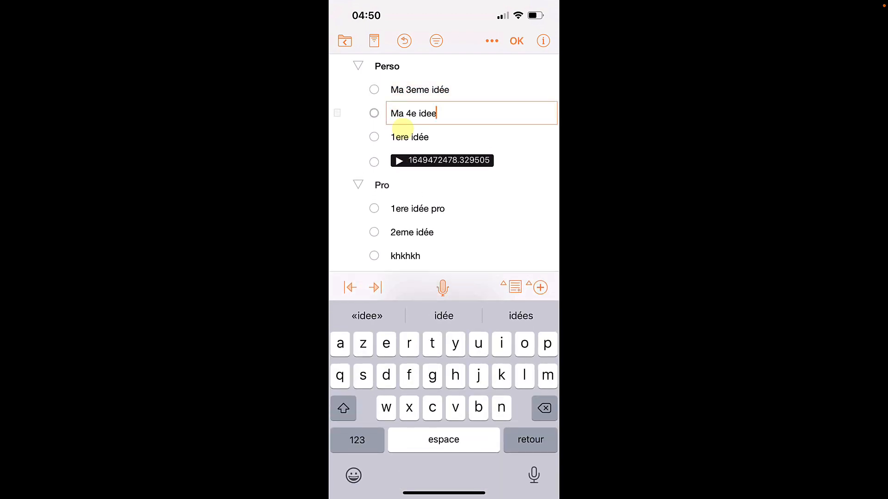
click(443, 316)
click(517, 41)
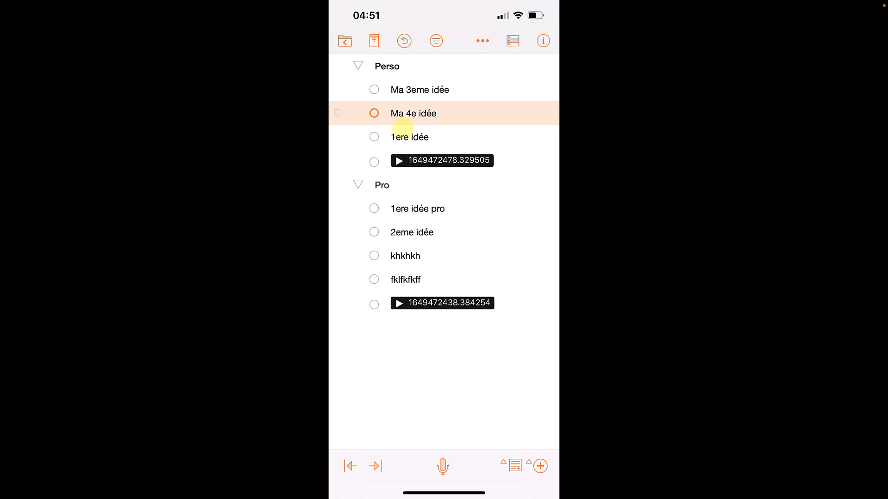
- Record an audio clip below "Ma 4e idée" on the iPhone and play it back
click(443, 466)
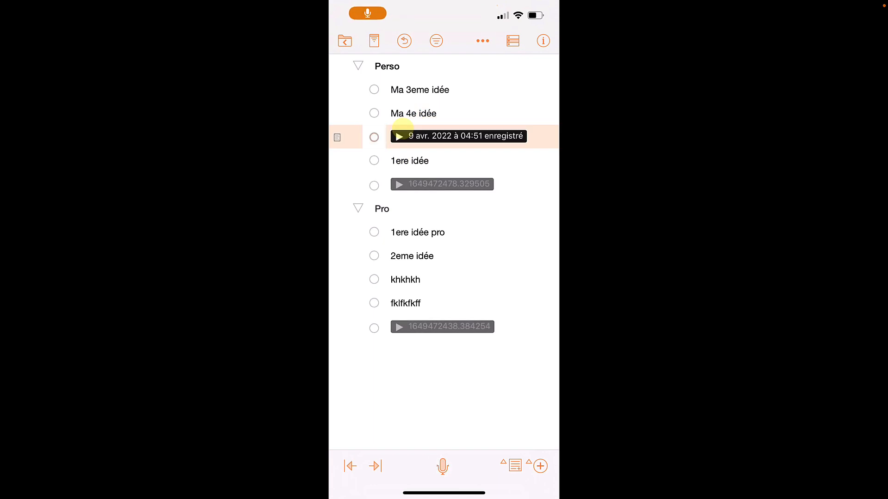
click(399, 137)
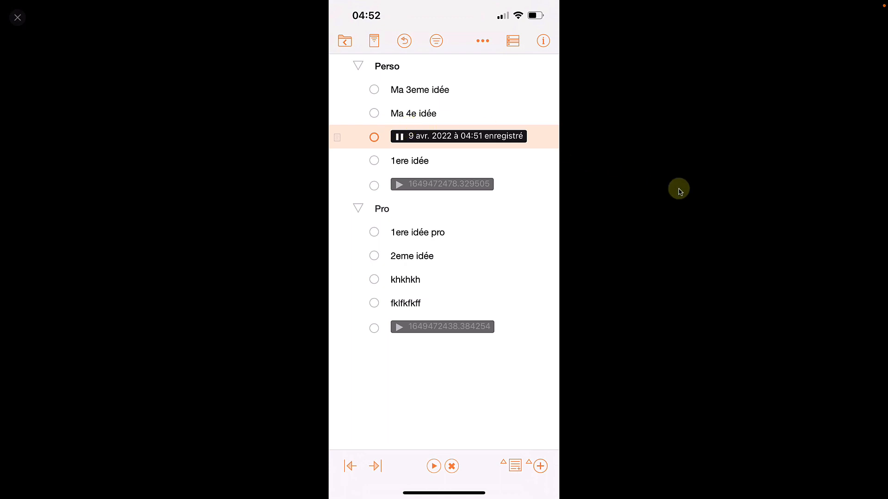
- Return to the outline on the Mac and view the display options of the recording below "Ma 4e idée"
click(17, 17)
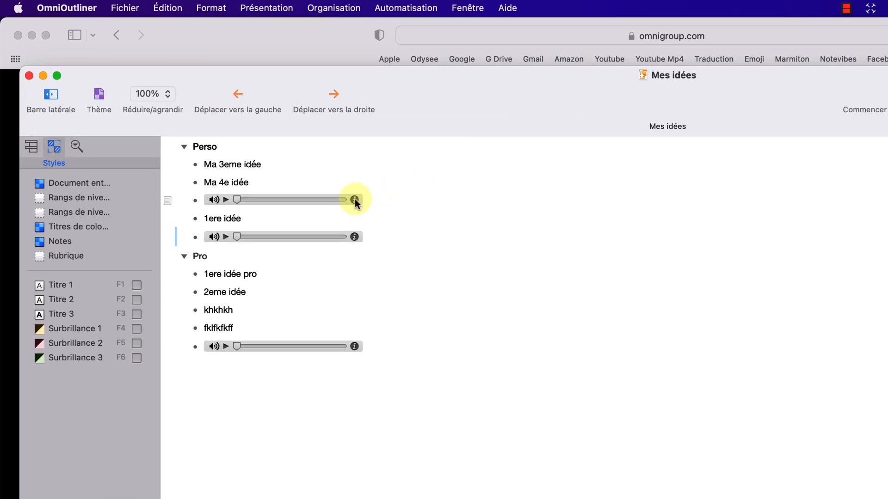
click(245, 139)
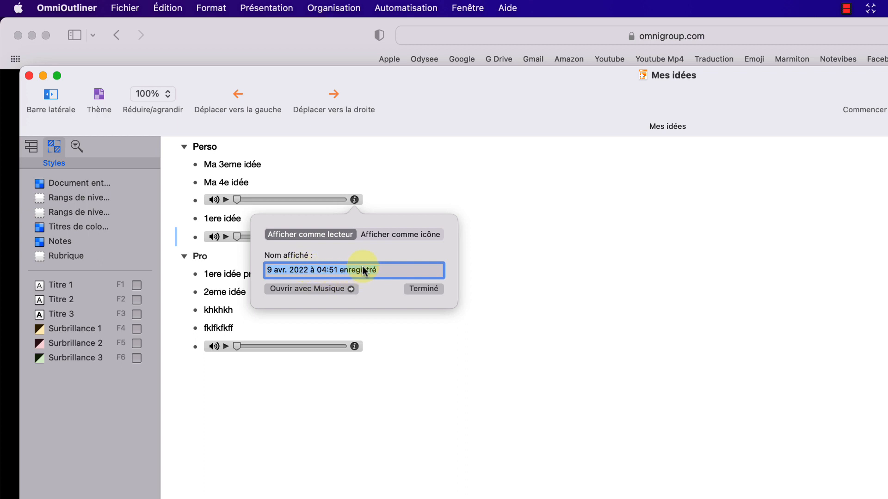
click(221, 180)
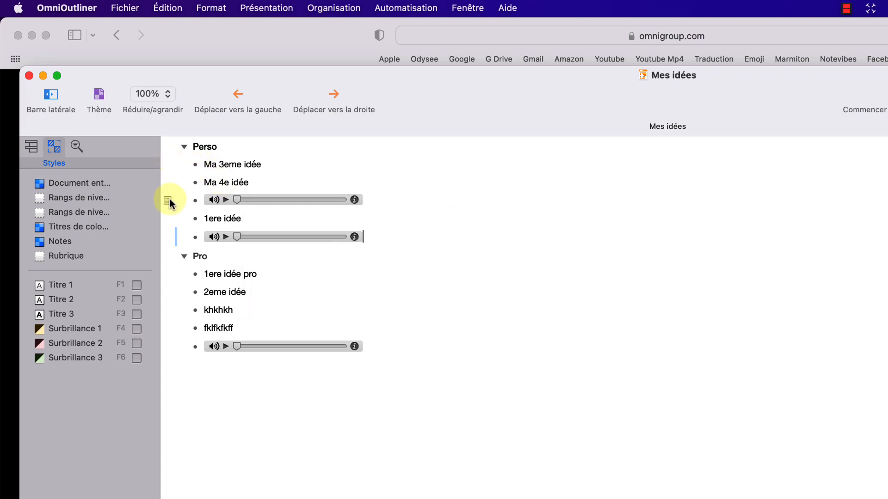
- Attach the note "je veux développer mon idée" to the "Ma 3eme idée" row
click(168, 165)
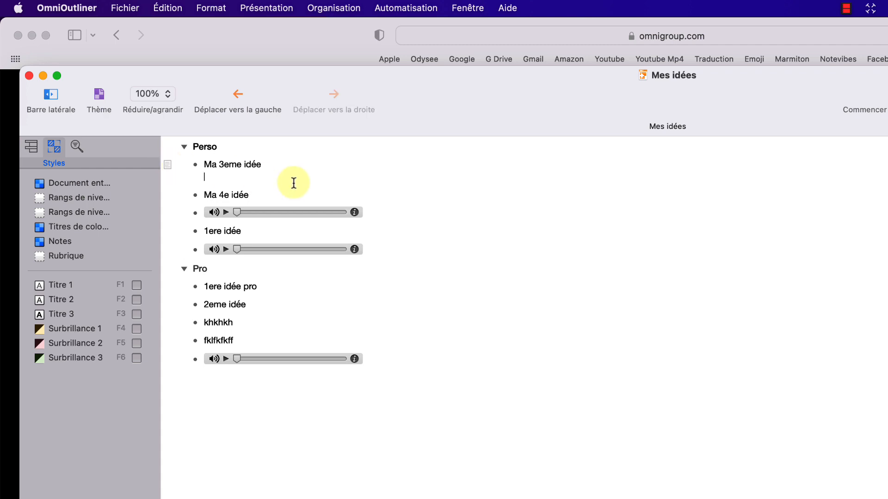
text(je veu)
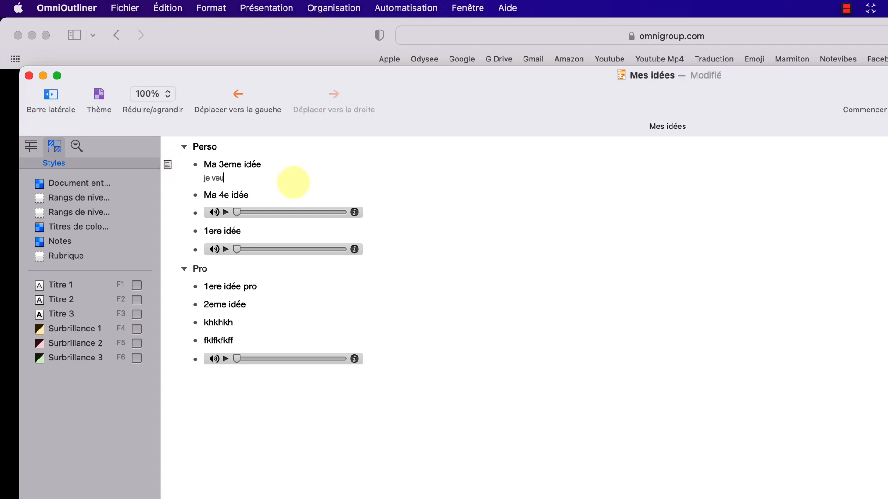
text(x développer mon idée)
key(Down)
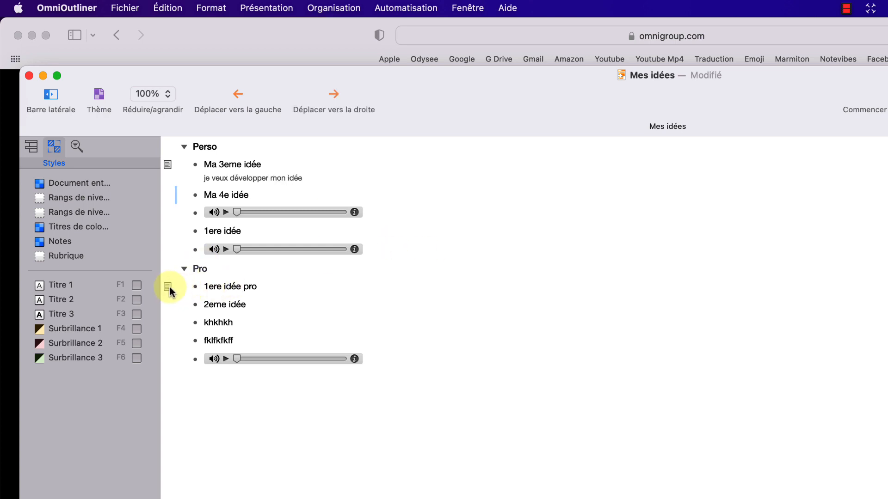
- Move "1ere idée pro" below "2eme idée" within Pro, and move "khkhkh" directly above "1ere idée" under Perso
click(168, 287)
click(173, 286)
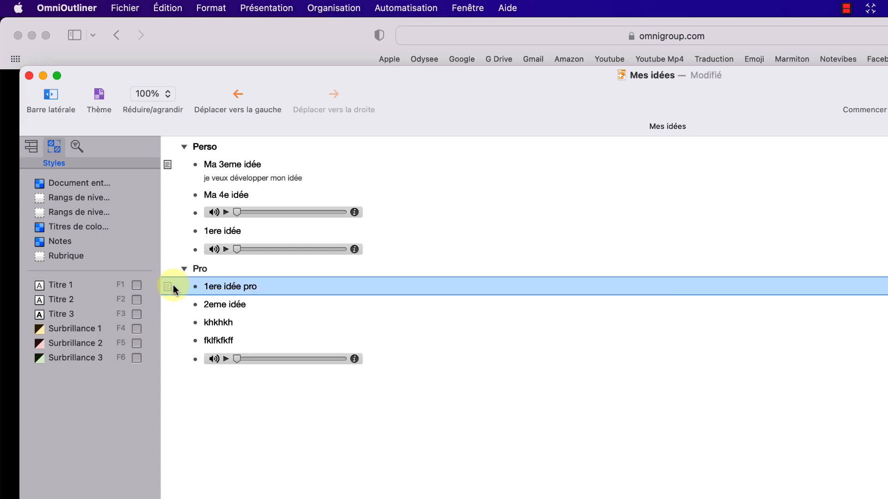
drag(195, 286, 190, 229)
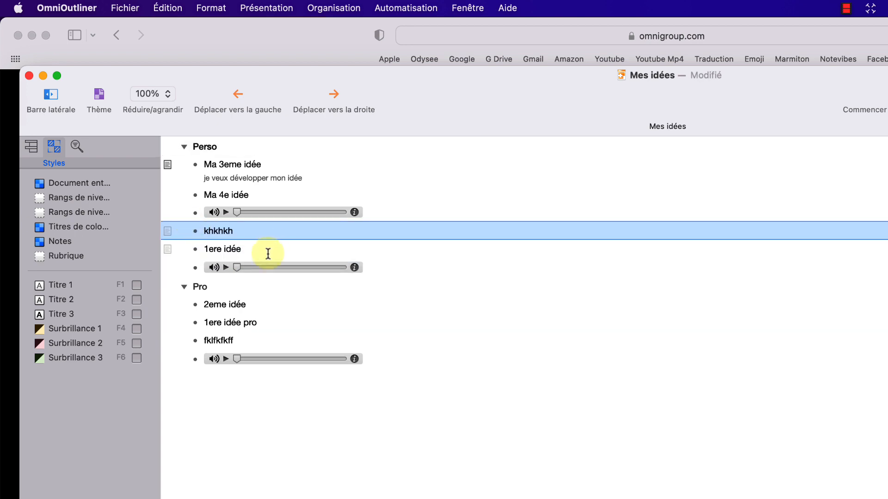